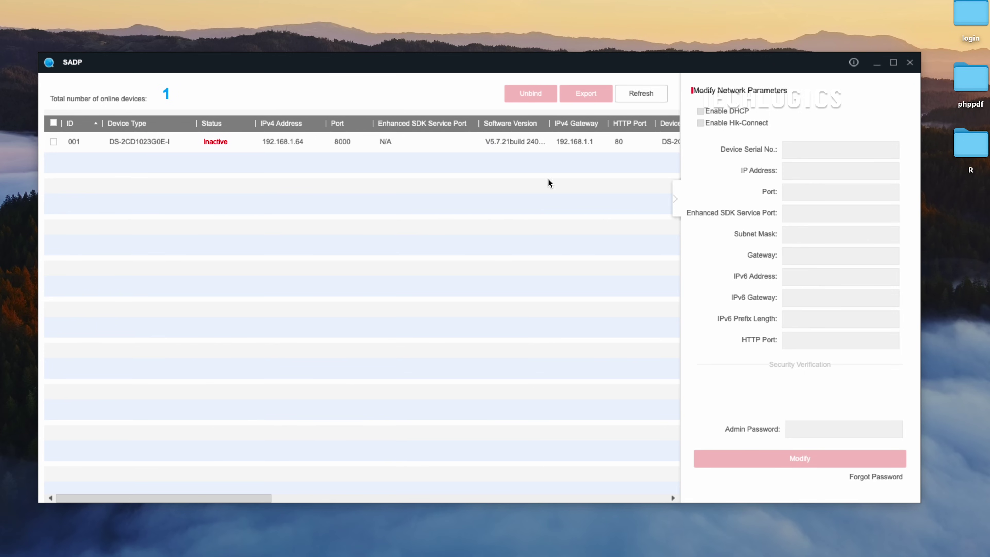
Refresh the list, select the inactive DS-2CD1023G0E-I camera and enter and confirm a new admin password
click(636, 93)
click(318, 149)
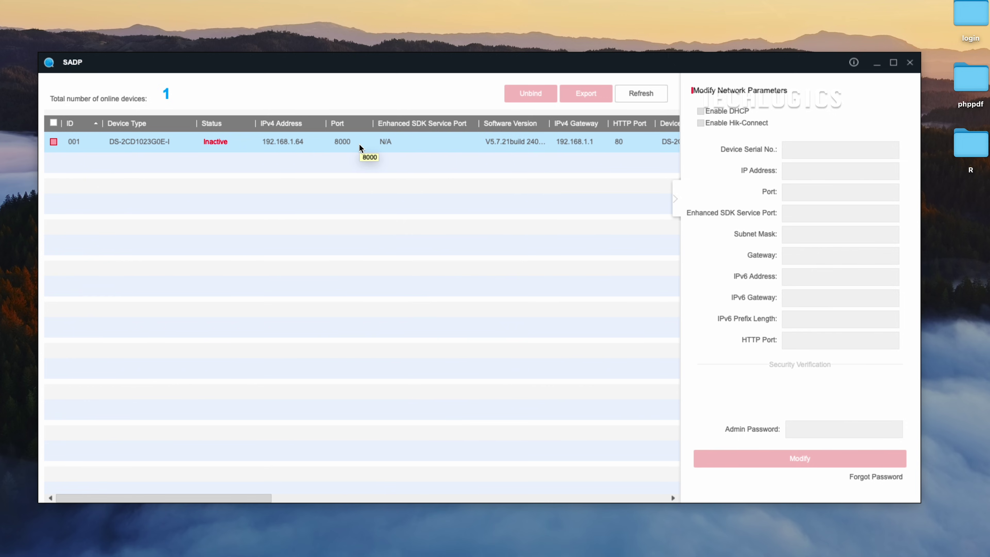
click(53, 142)
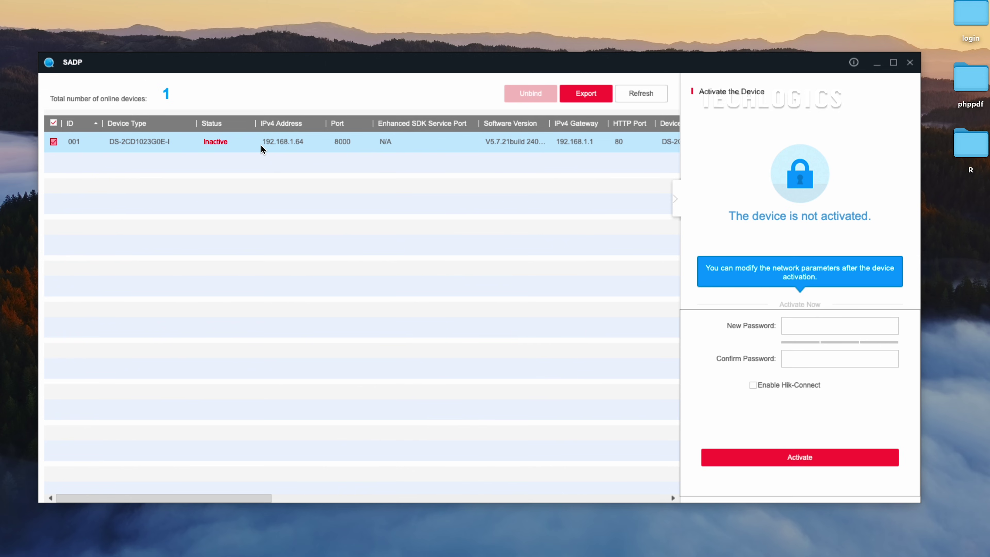
click(790, 325)
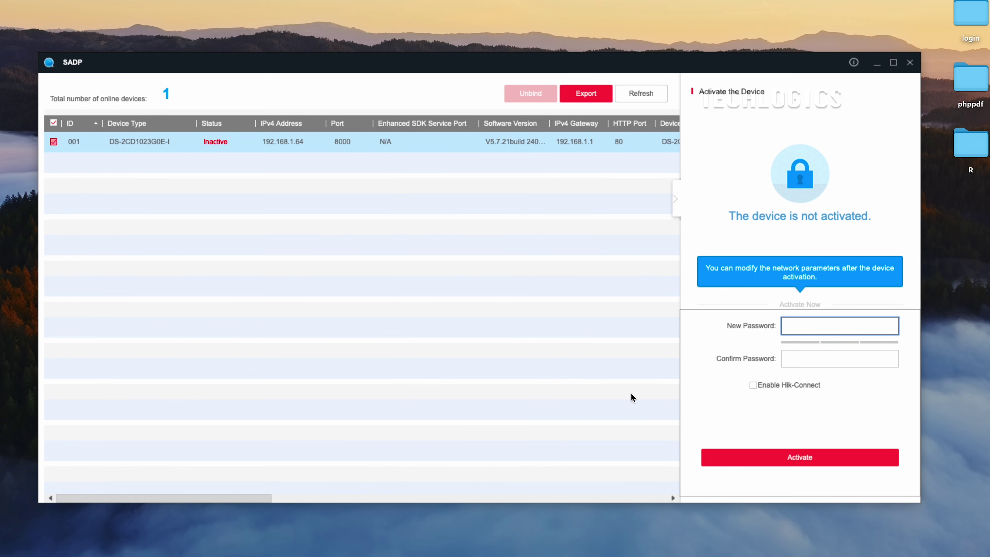
text(•••••••••••)
key(Tab)
text(•••••)
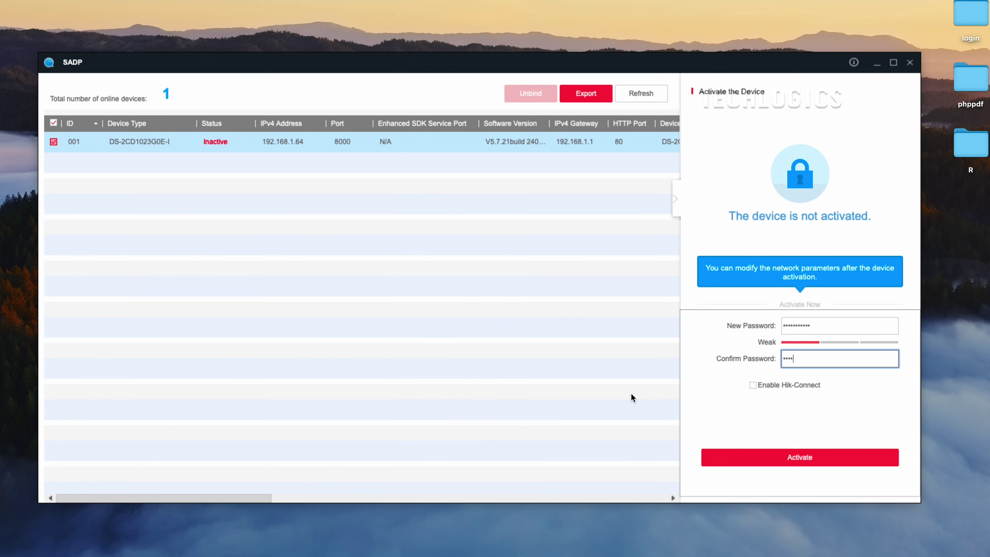
text(•••••)
Activate the camera and set password recovery to Reserved Email with a recovery e-mail address
click(755, 459)
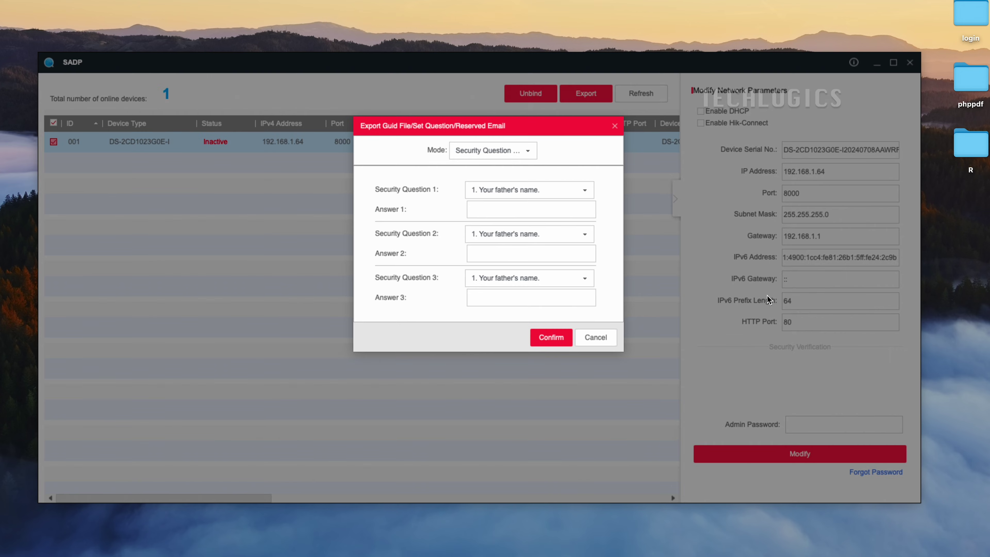
click(502, 190)
click(502, 154)
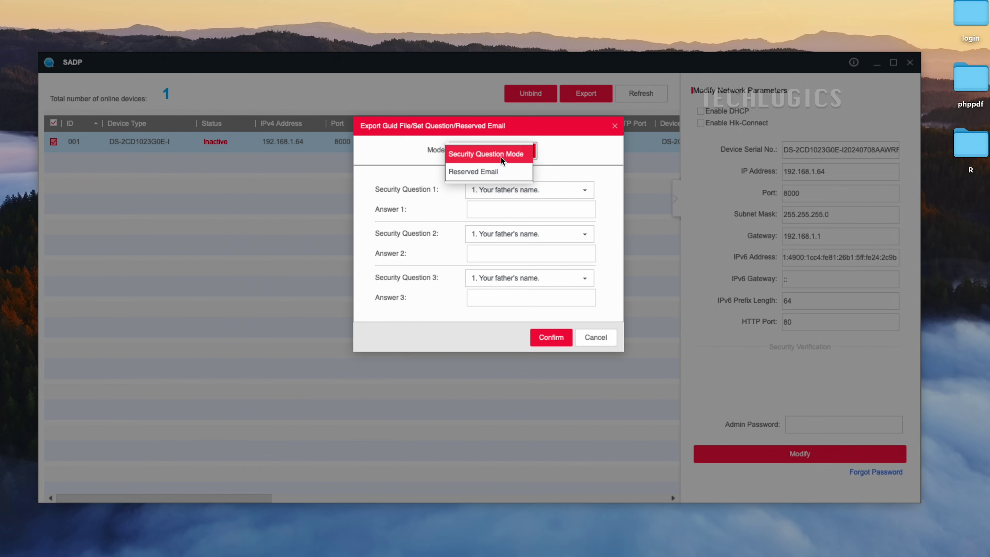
click(504, 171)
click(487, 181)
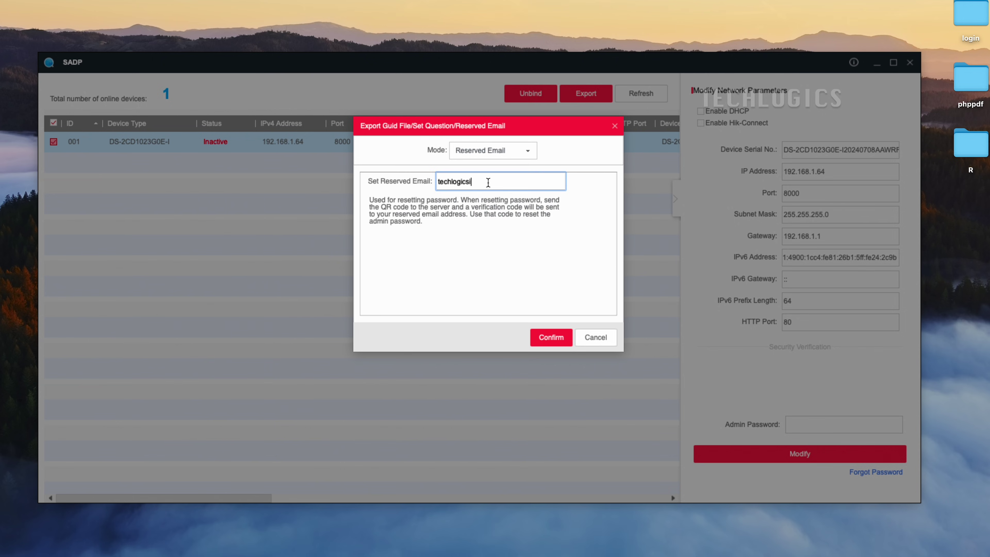
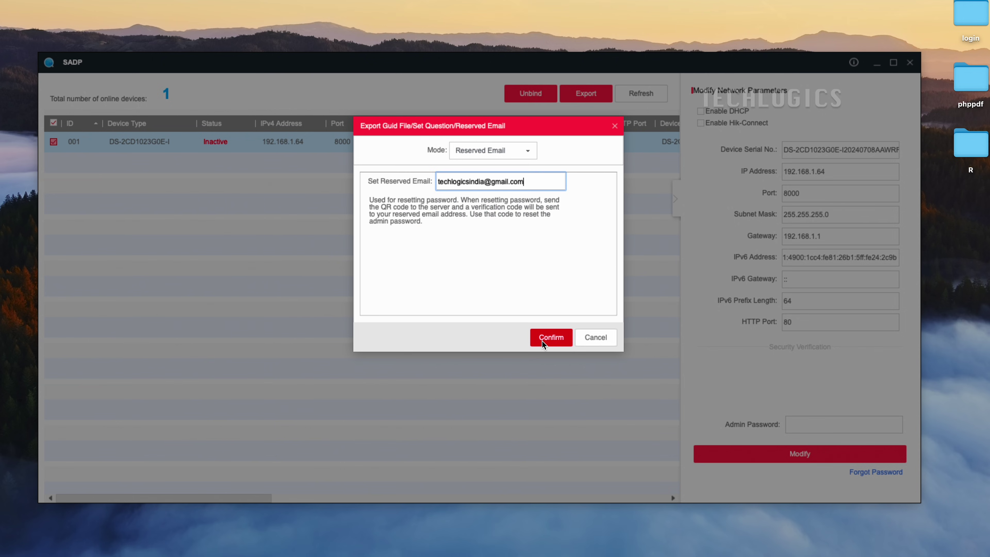
click(542, 337)
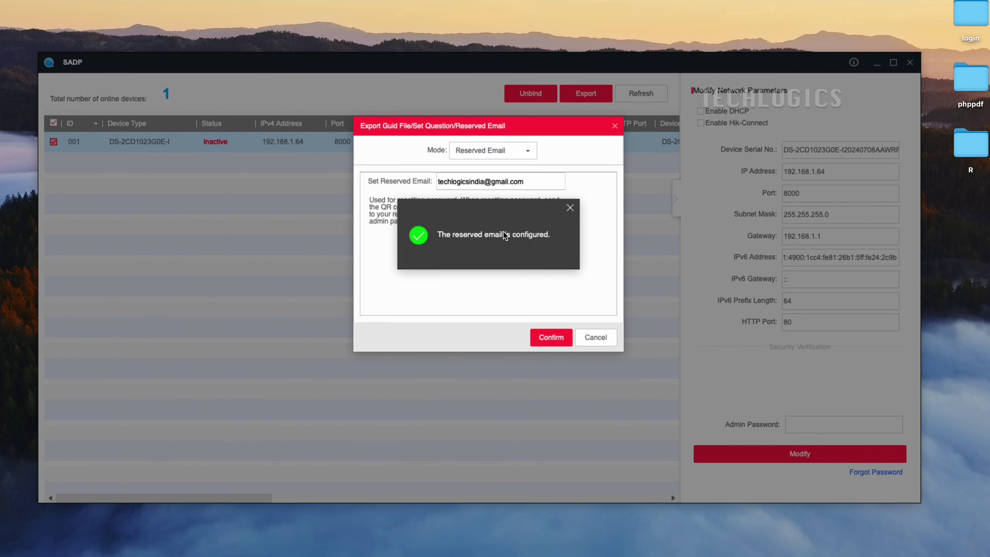
click(596, 337)
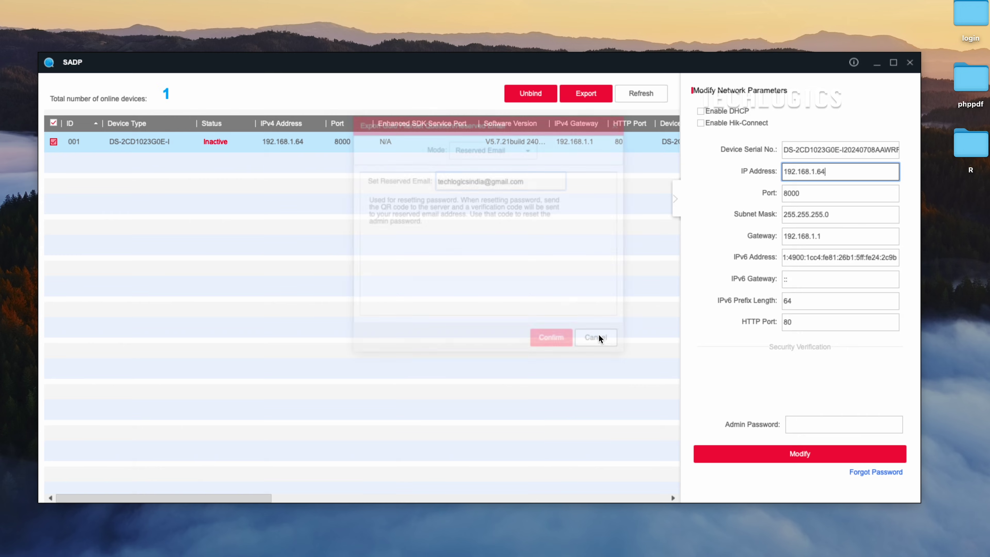
Enable DHCP on the selected camera and authorise the modification with the admin password
click(638, 93)
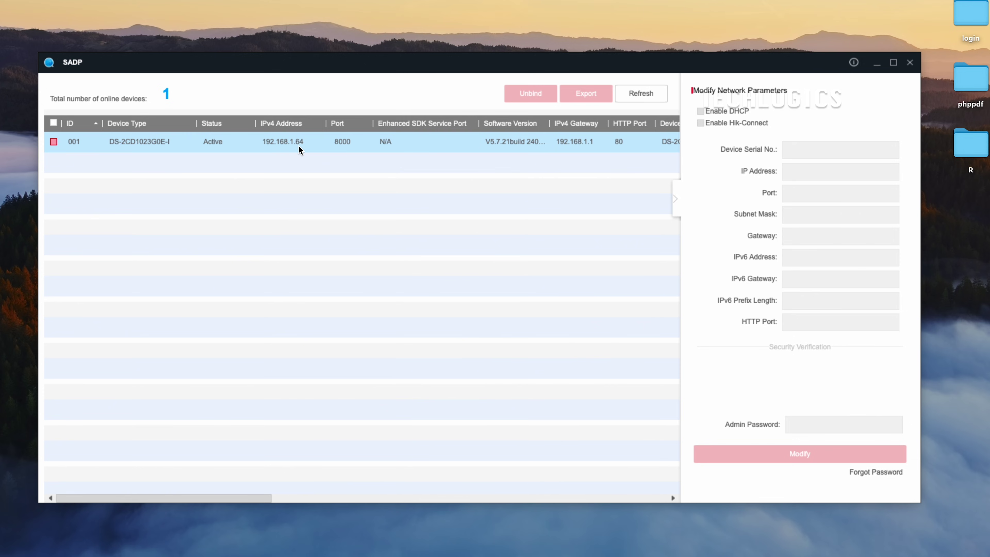
click(53, 141)
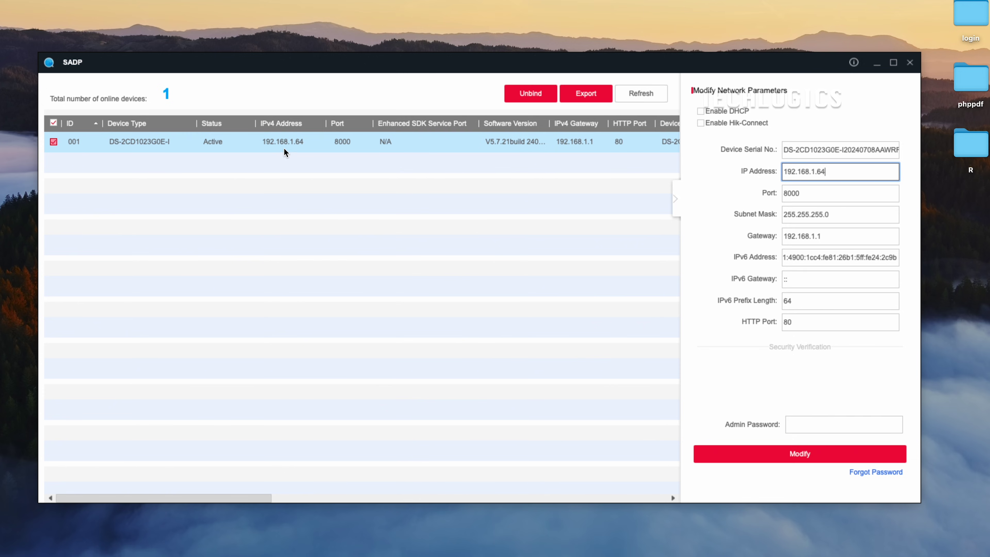
click(702, 110)
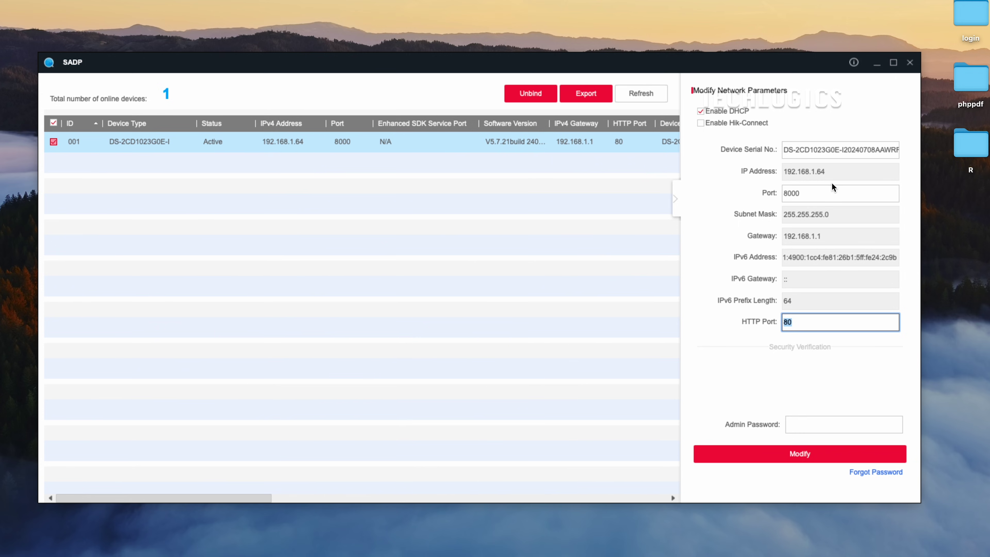
click(809, 425)
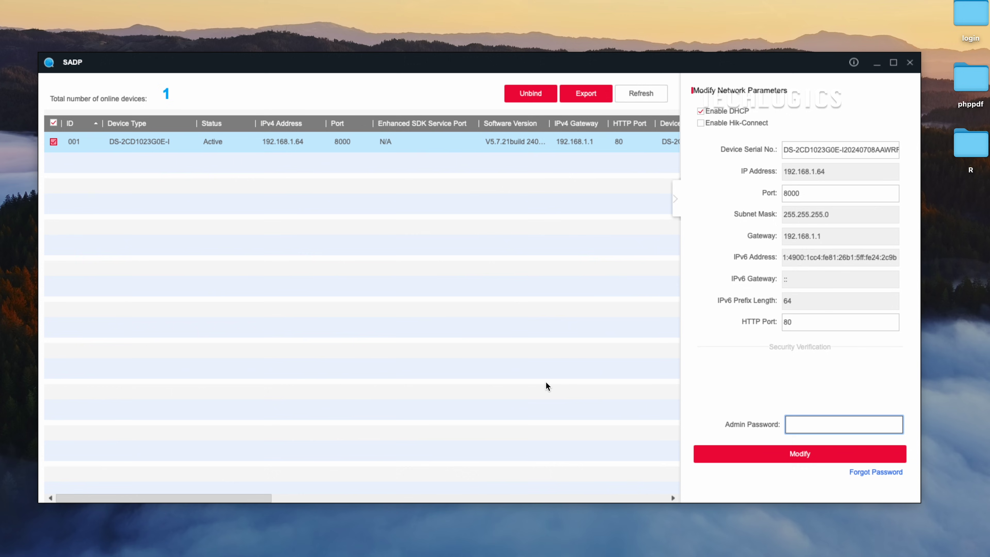
text(***********)
click(739, 454)
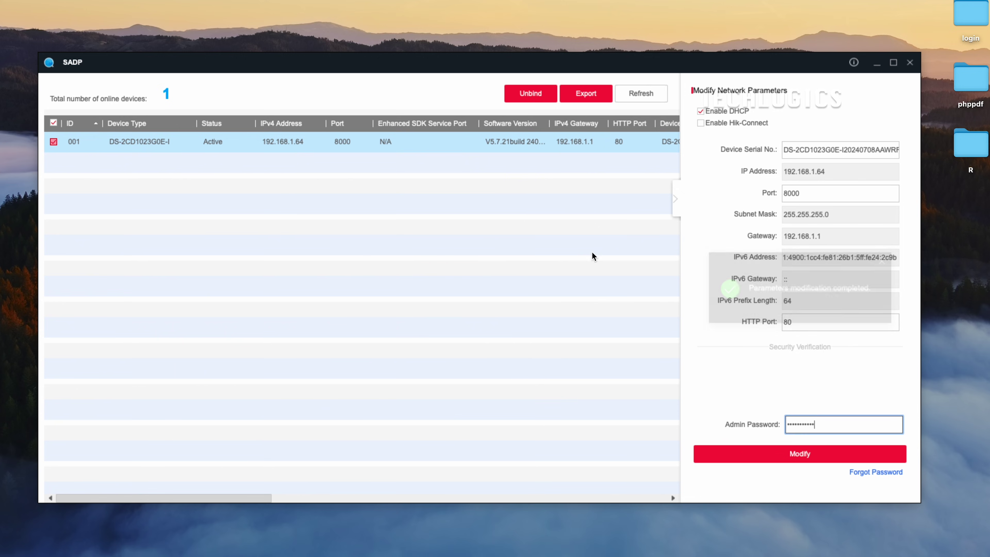
Refresh until the camera shows as Active at 192.168.1.38, then exit SADP
click(646, 96)
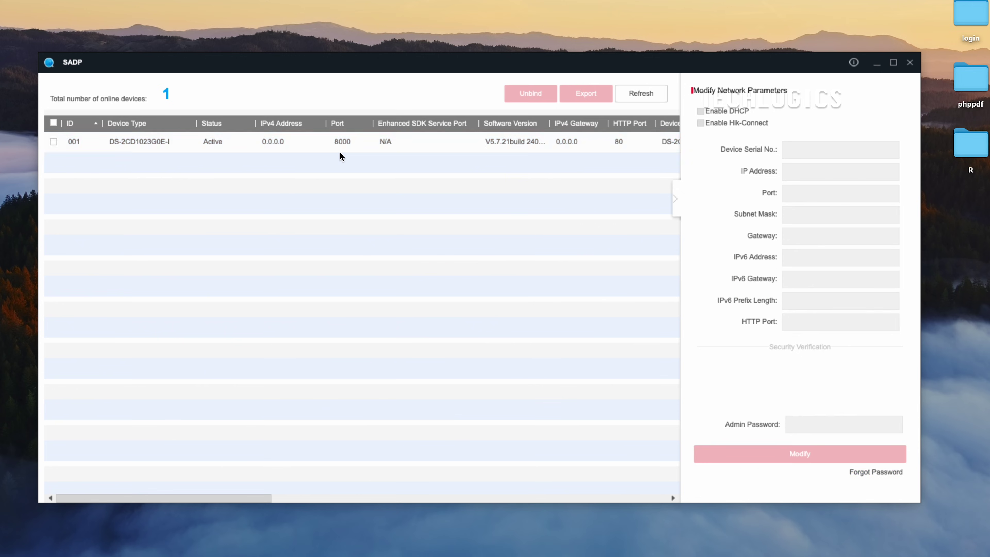
click(644, 93)
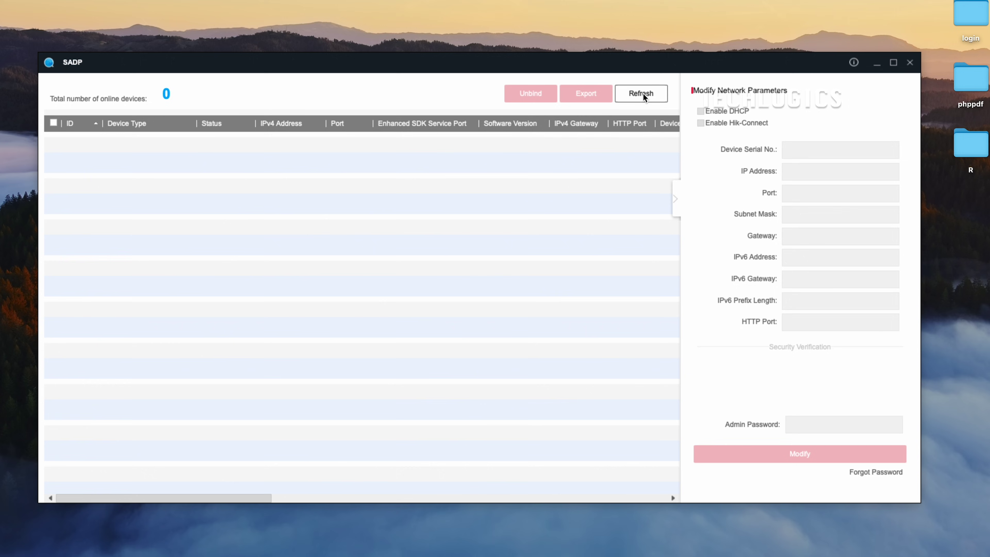
click(293, 146)
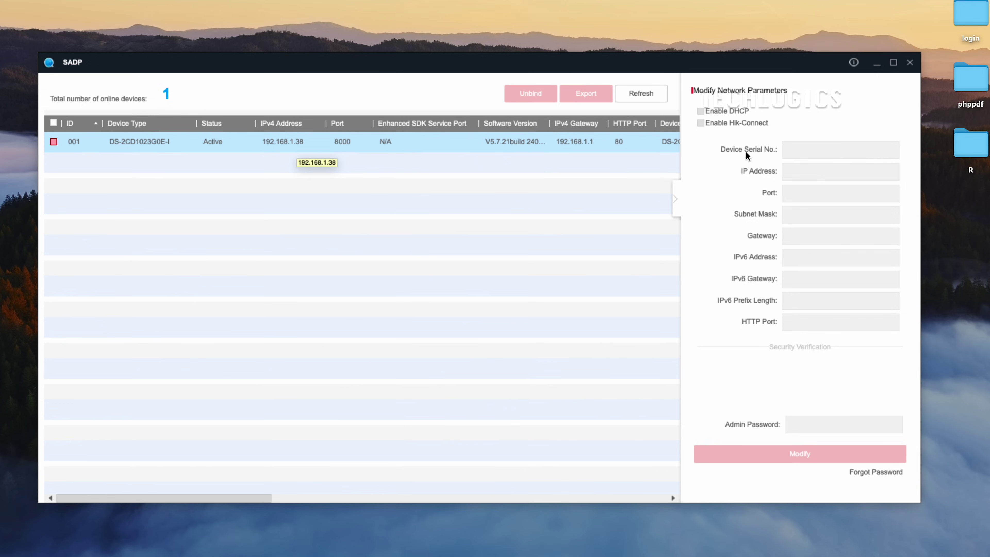
click(910, 63)
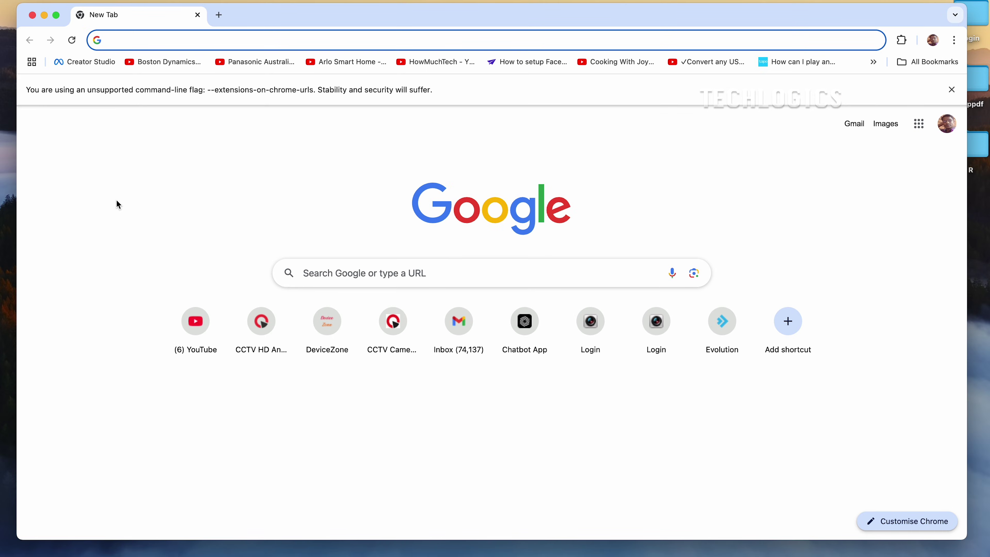
Load 192.168.1.38 in Chrome, log in as admin, and request the live-view plug-in download
text(192.168.1)
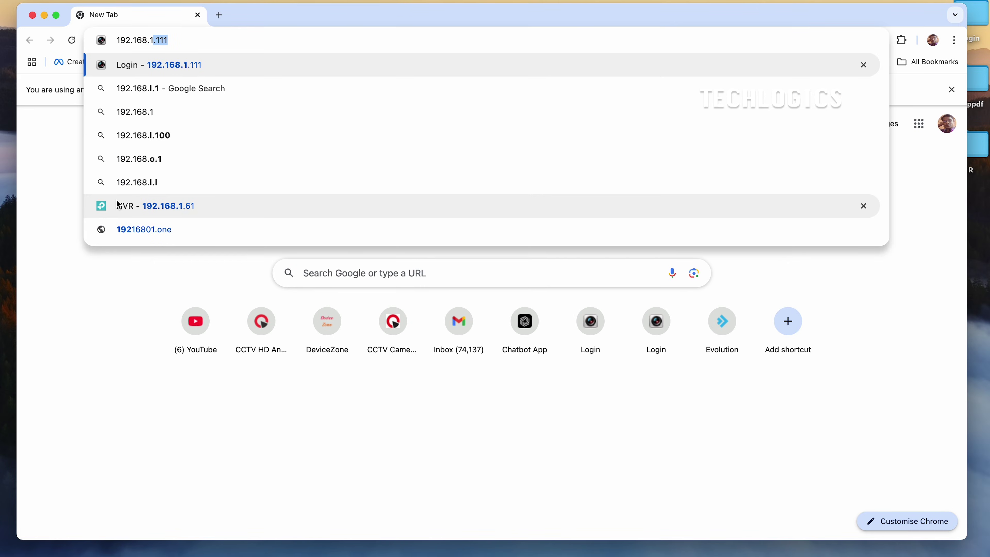
text(.38)
key(Return)
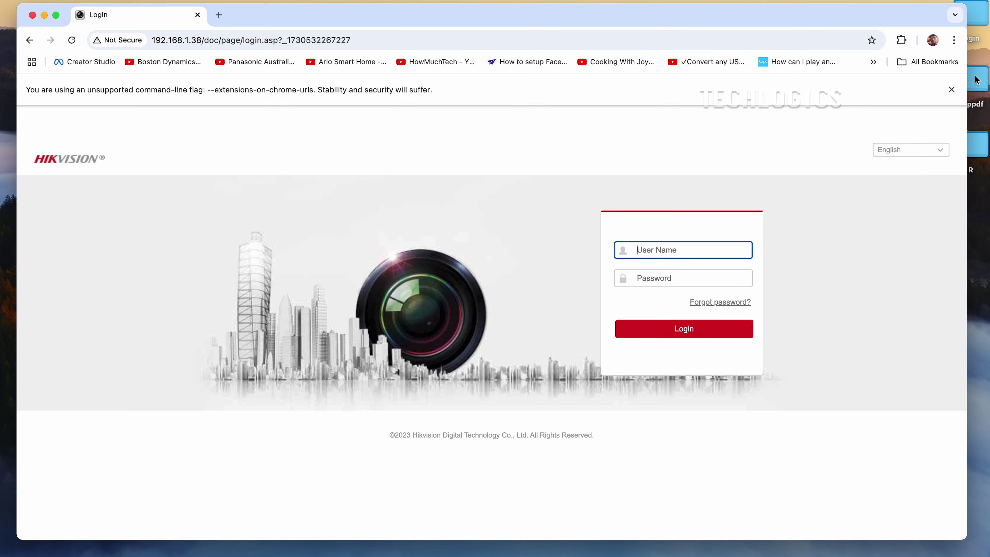
click(951, 89)
text(ad)
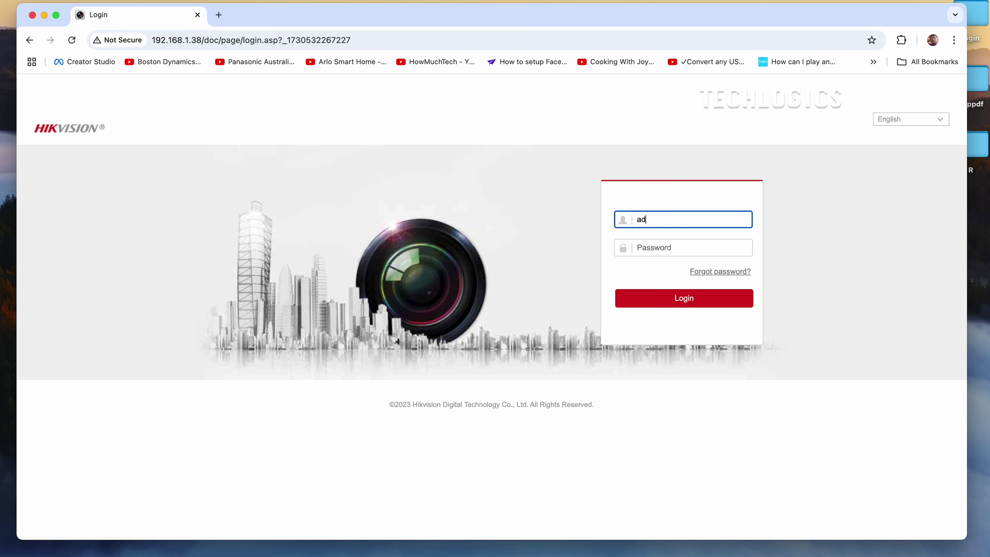
text(min)
key(Tab)
text(**********)
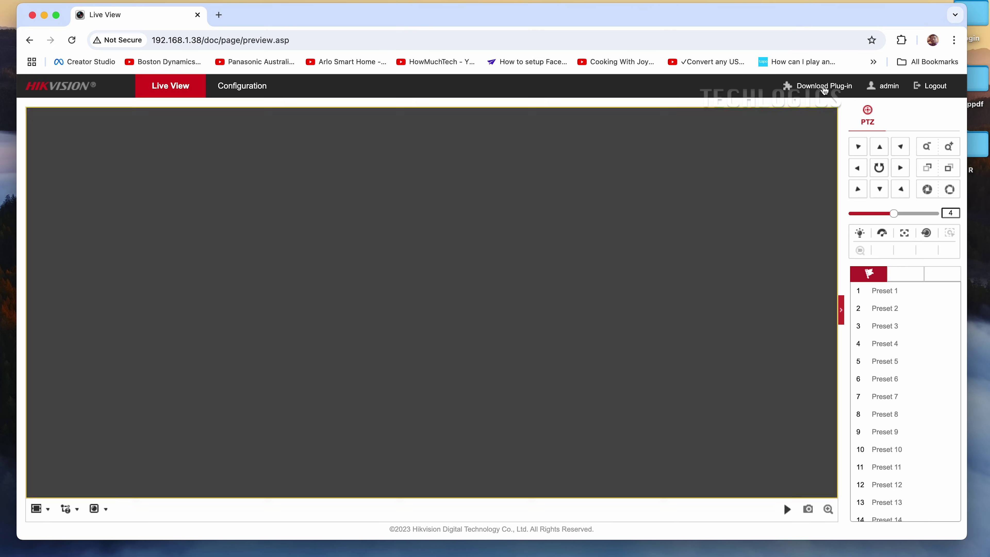
click(823, 86)
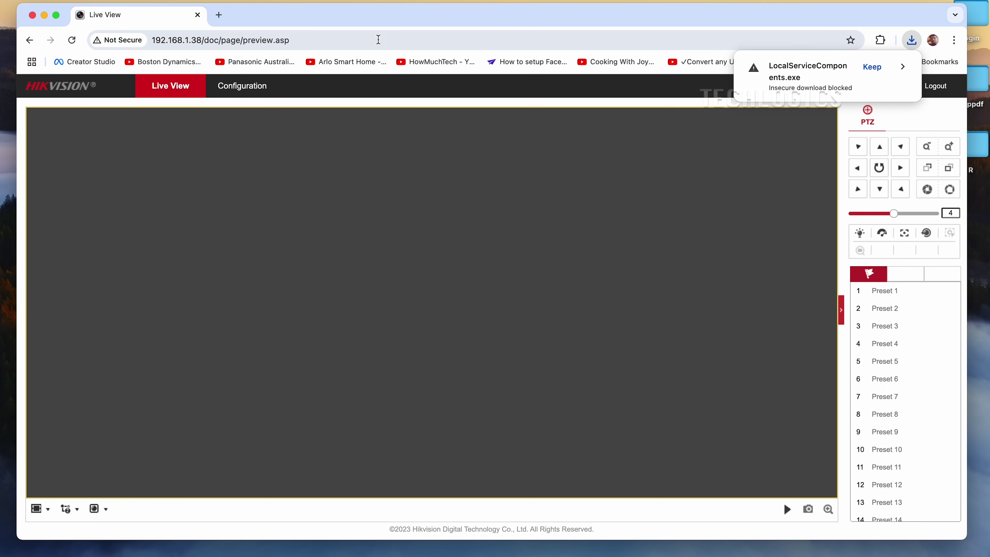
Navigate to Configuration > Network > Advanced Settings in the camera's web interface
click(253, 85)
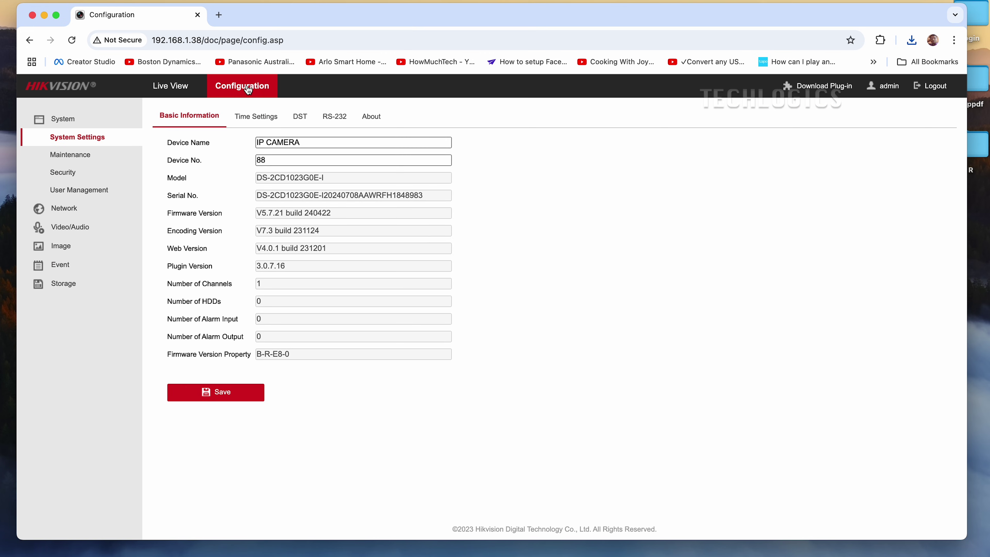
click(88, 214)
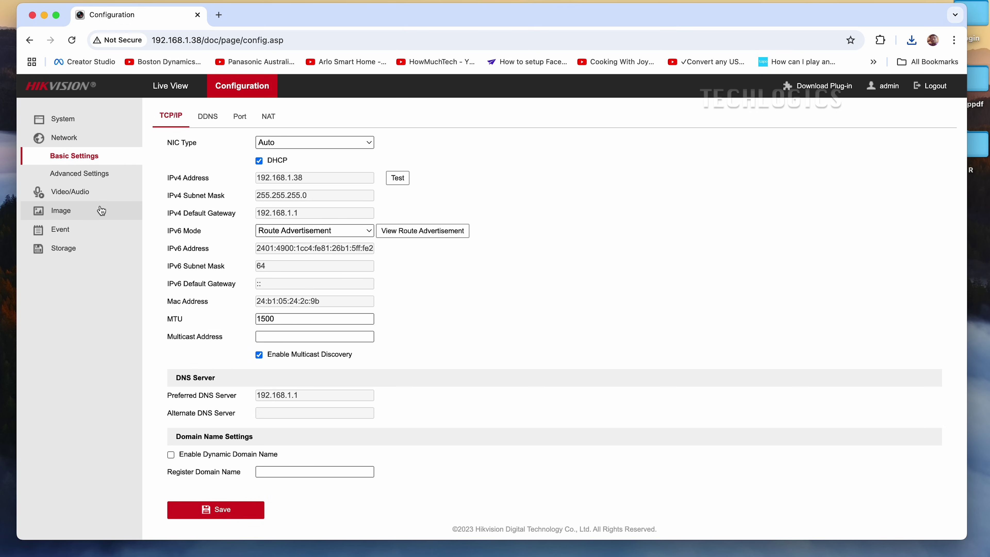
click(98, 174)
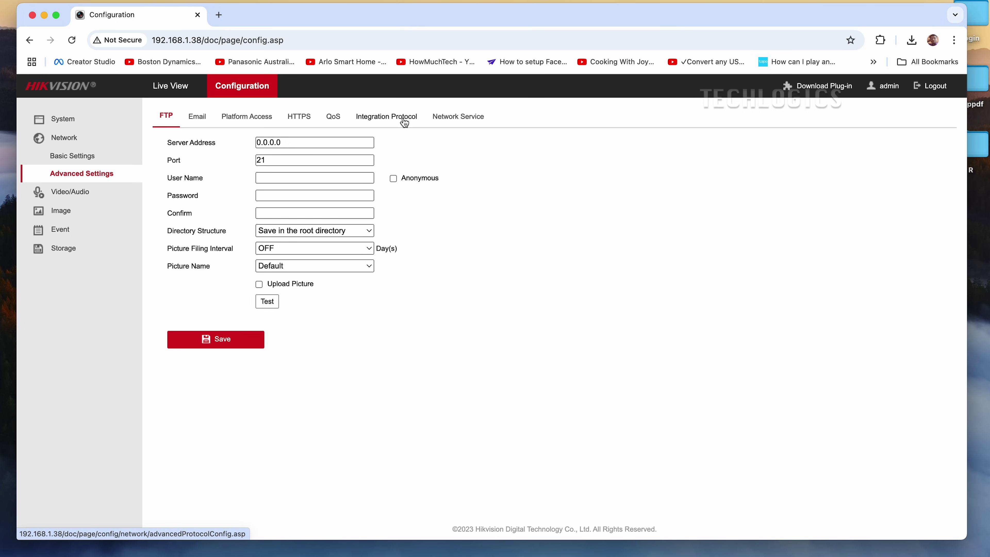
Enable Open Network Video Interface on the Integration Protocol page, leaving Digest&ws-username token authentication
click(404, 122)
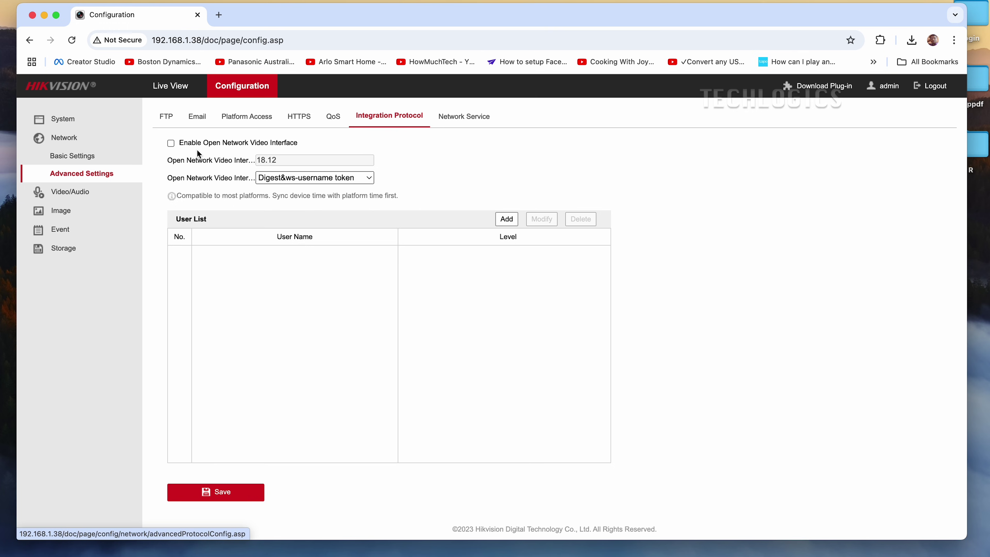
click(172, 144)
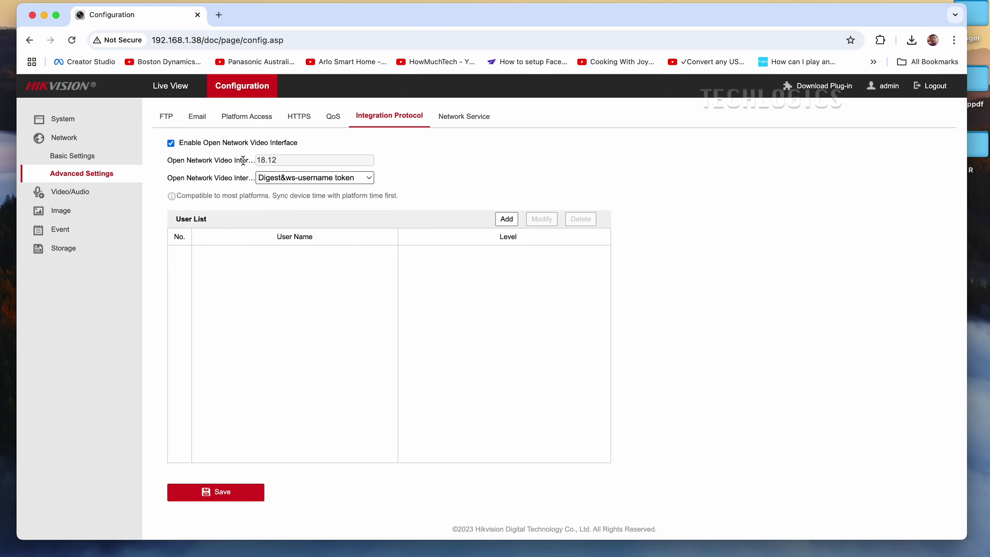
click(310, 178)
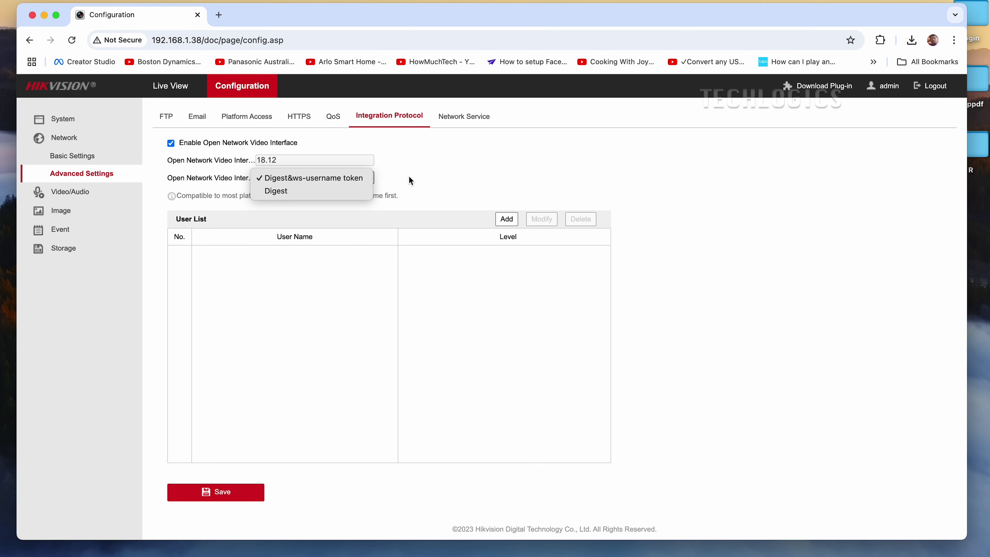
click(432, 178)
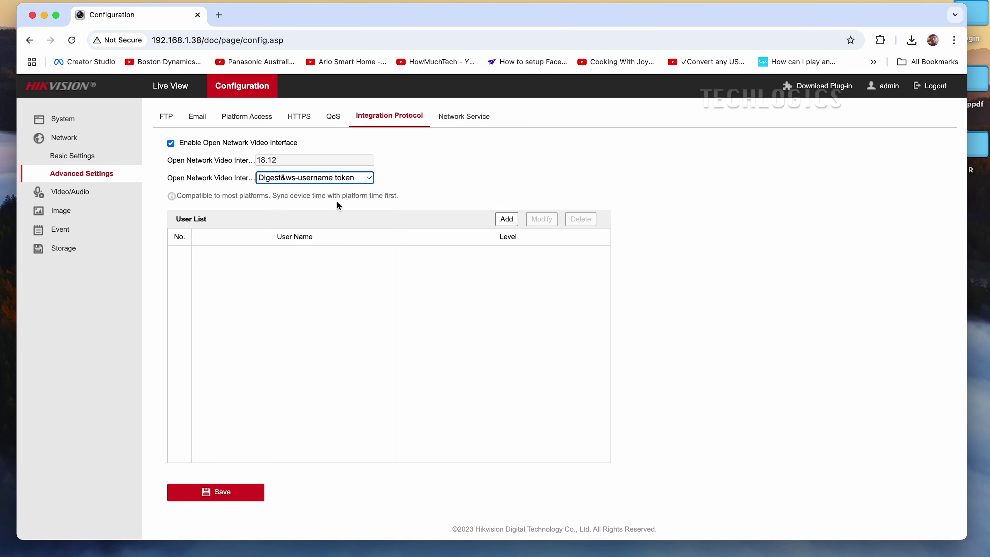
Add user 'onvif' with a password and confirmation at Media user level
click(507, 220)
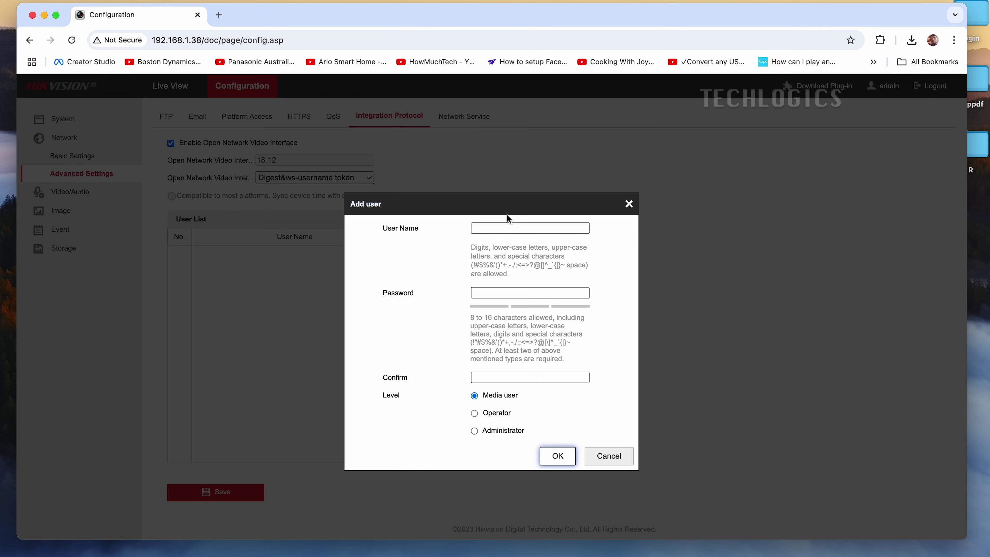
click(563, 228)
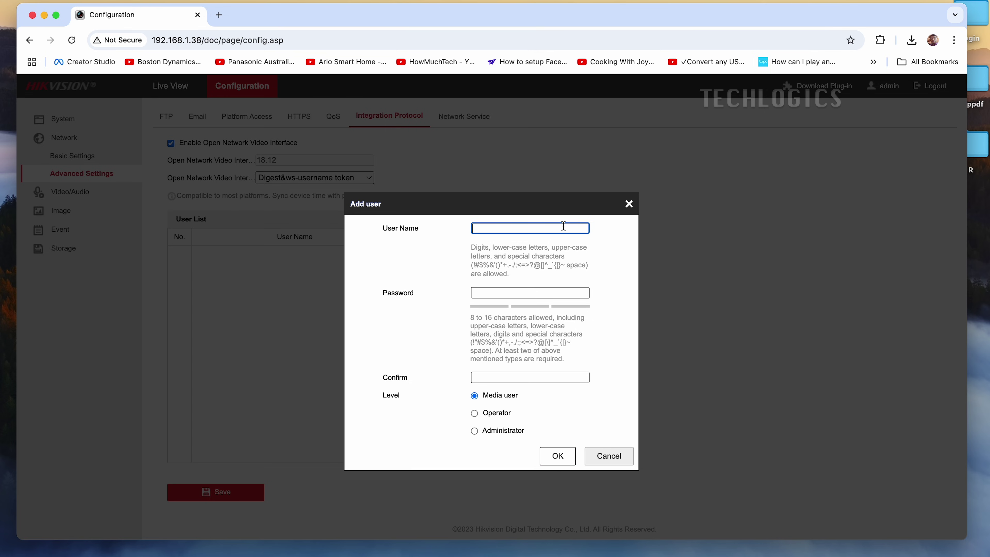
text(onvif)
key(Return)
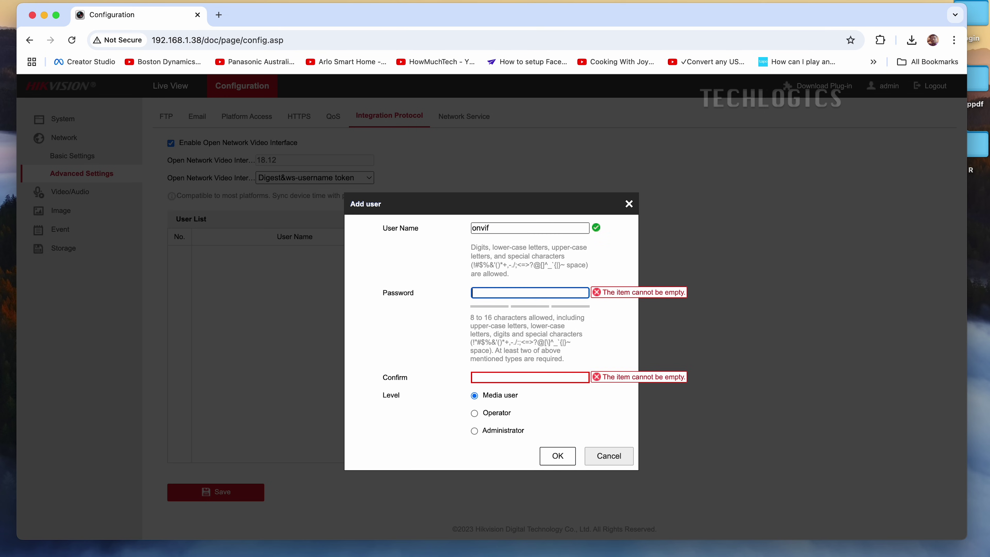
text(******)
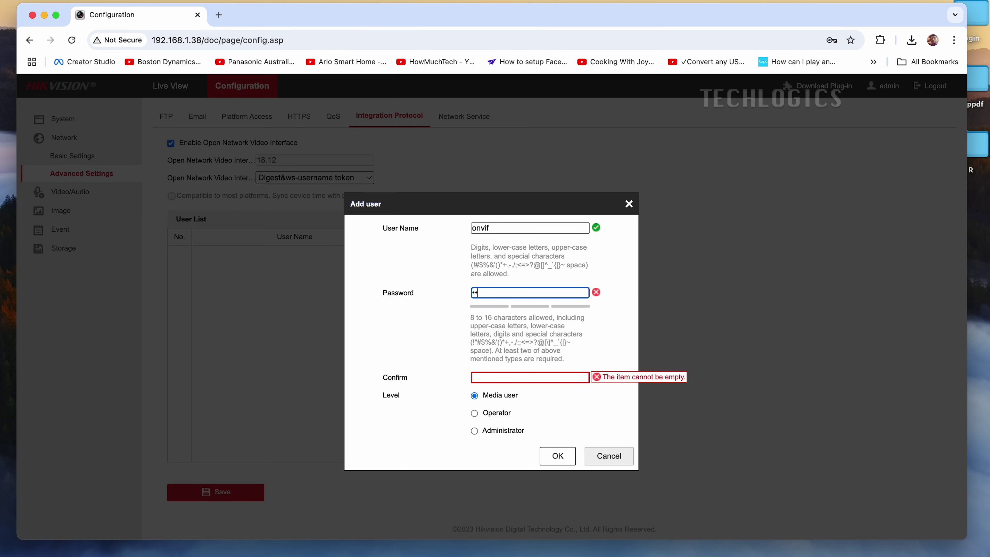
text(onvif12345)
key(Return)
text(onvif12)
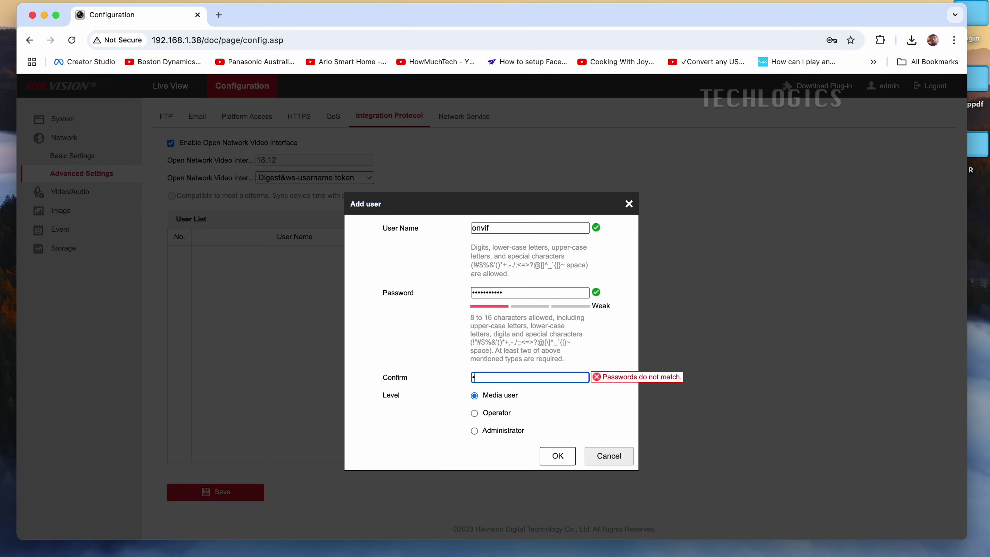
text(345)
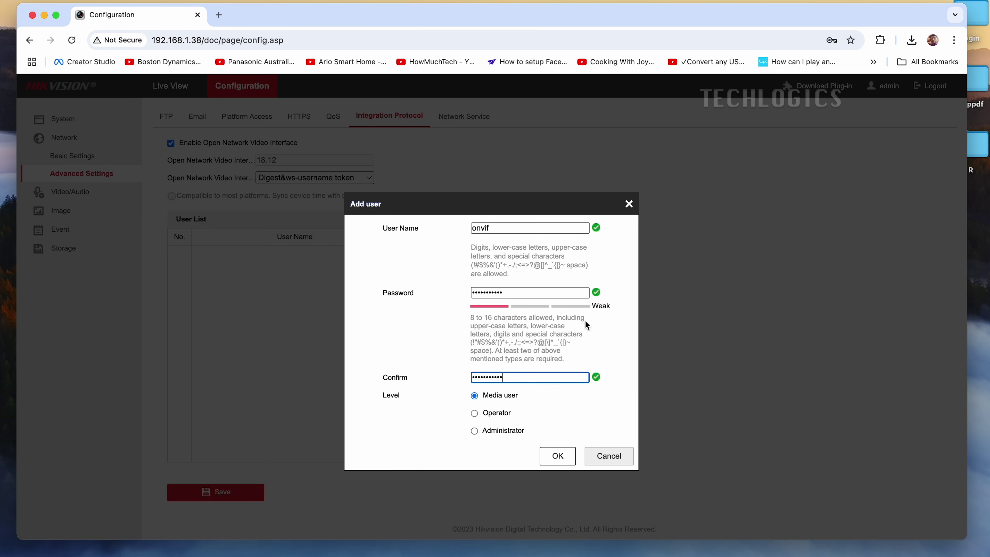
click(490, 395)
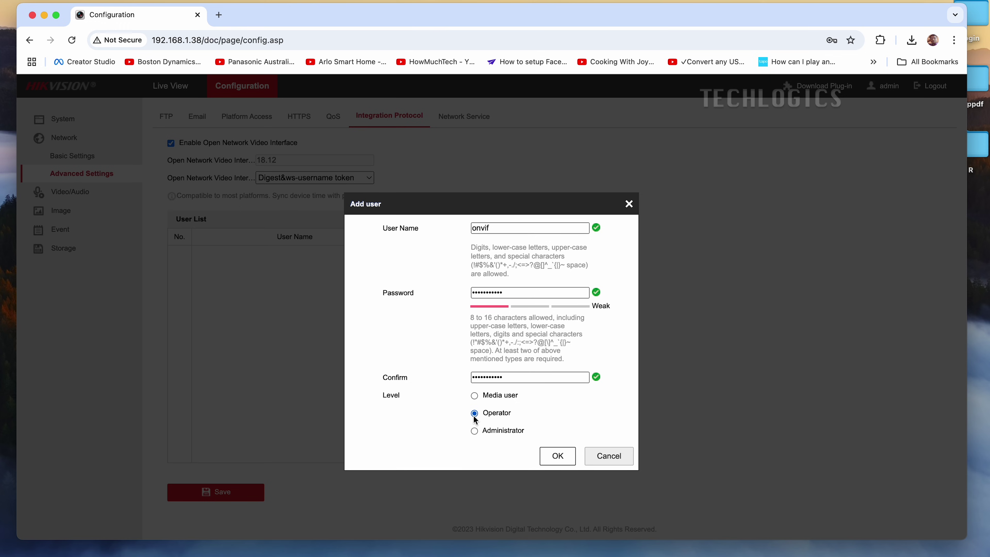
click(474, 394)
click(558, 459)
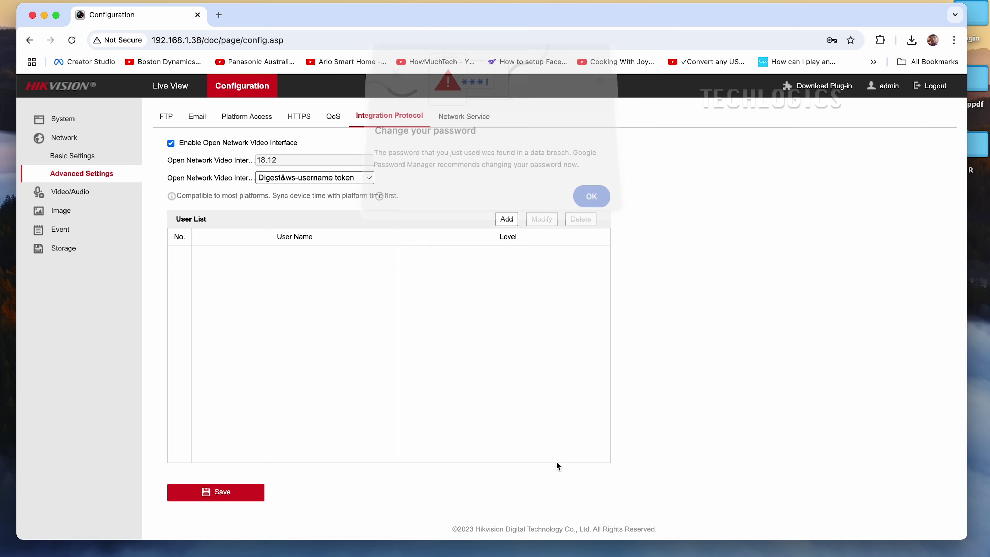
Dismiss Chrome's password breach warning and save the Integration Protocol settings
click(592, 205)
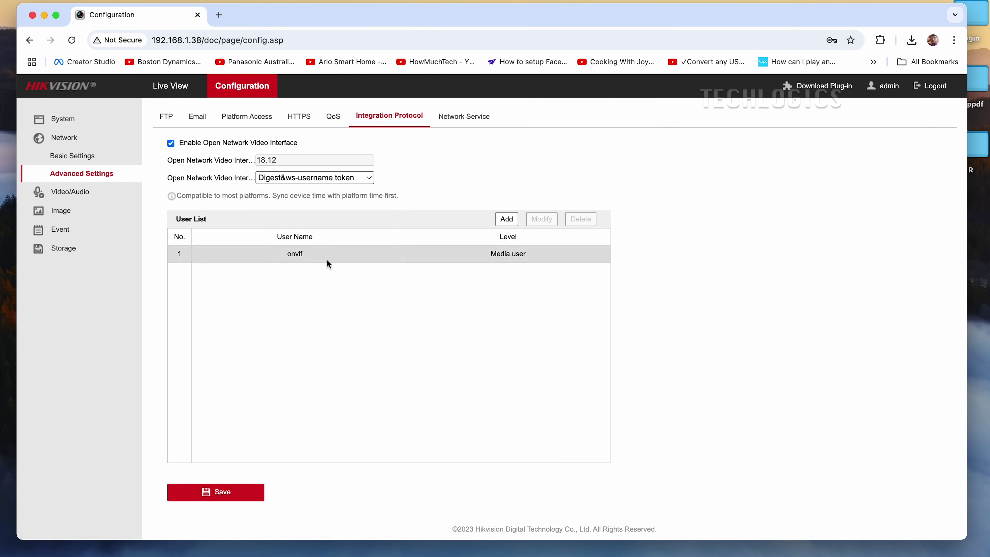
click(248, 491)
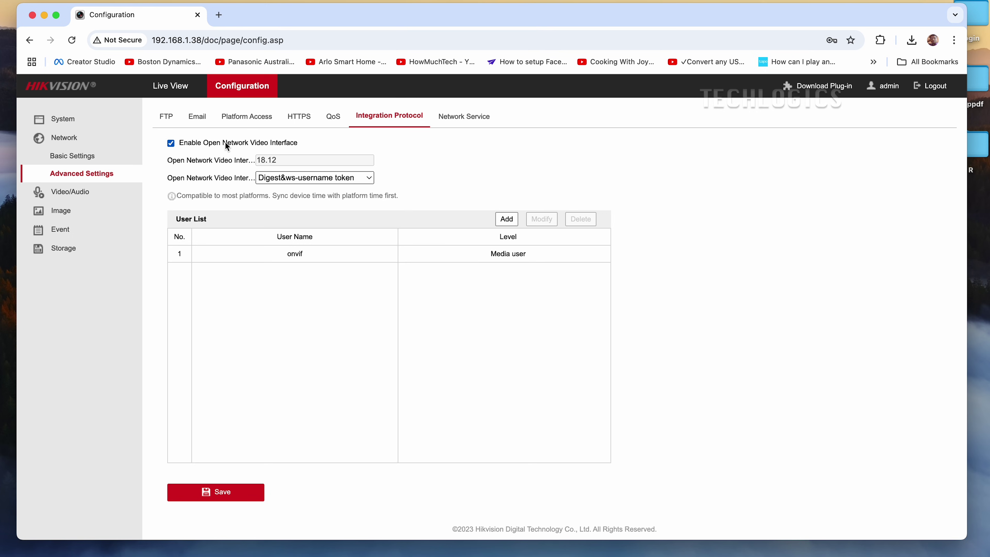
Turn off DHCP in TCP/IP settings, set IPv4 address 192.168.1.144, and save
click(100, 155)
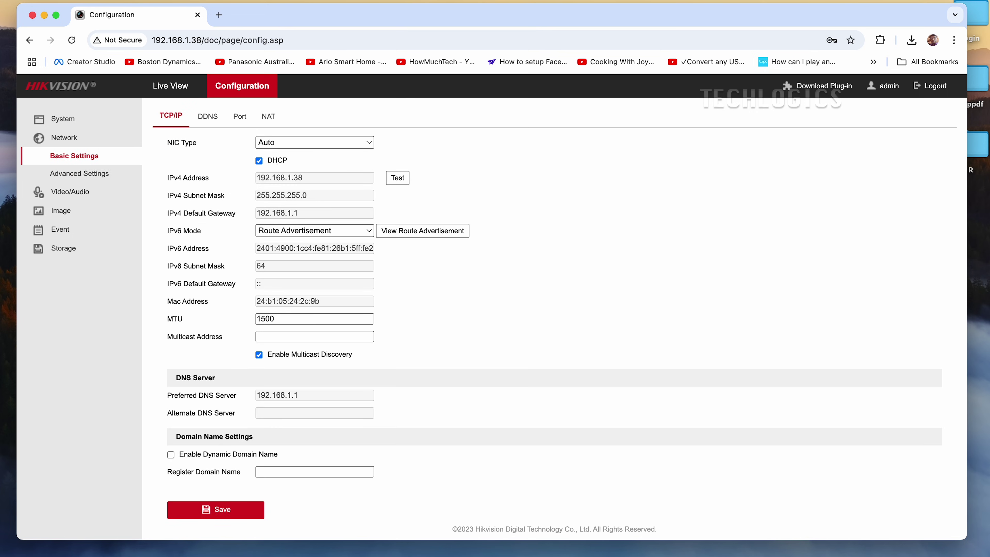
click(260, 161)
click(316, 176)
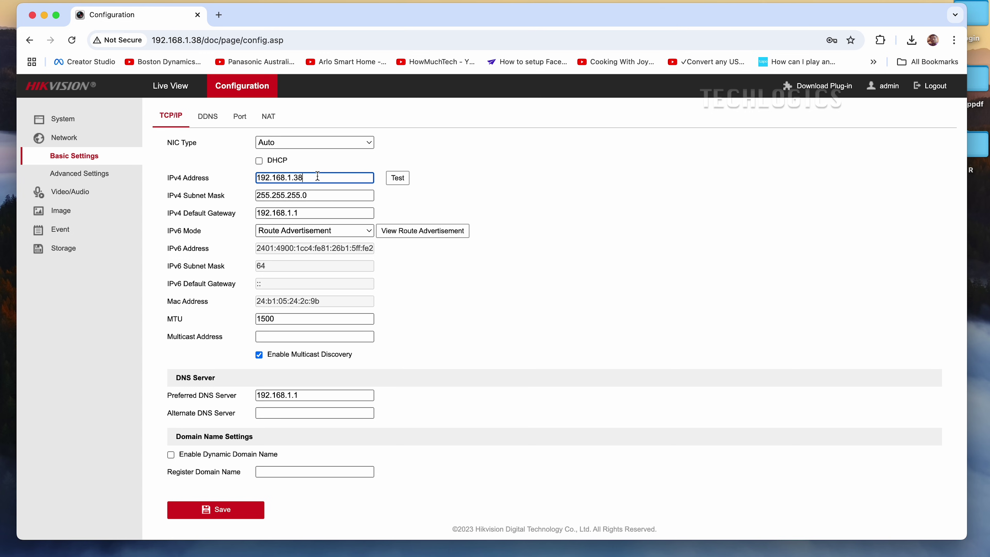
key(BackSpace)
key(BackSpace)
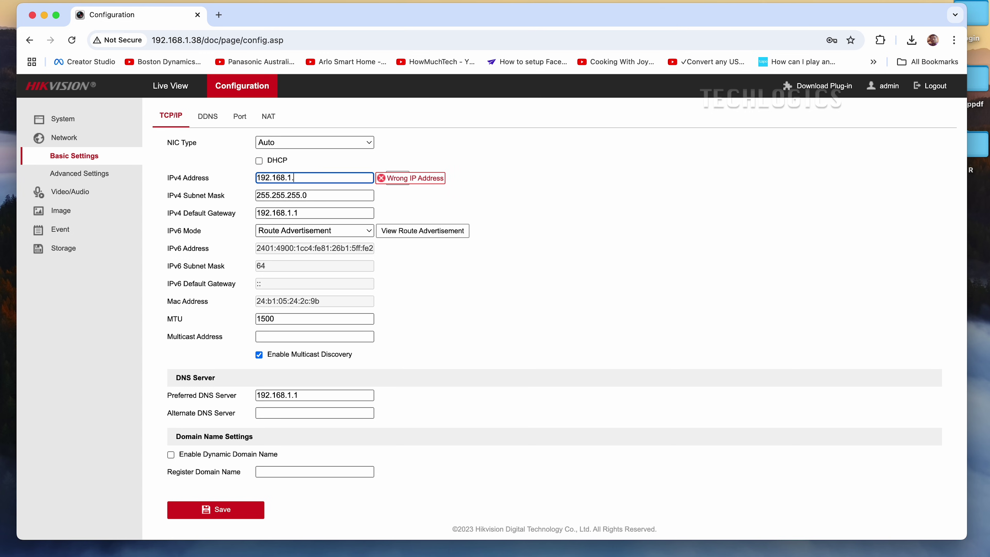
text(144)
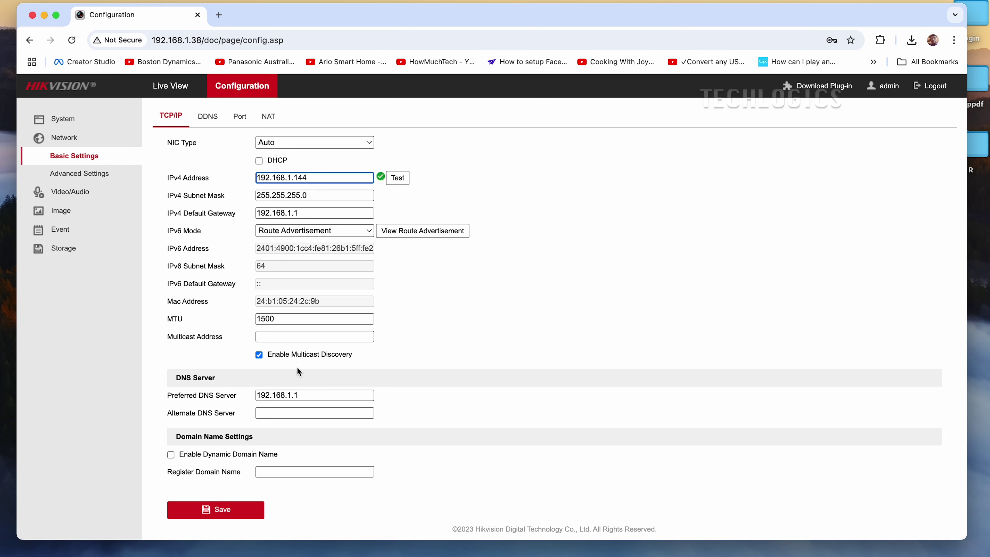
click(226, 510)
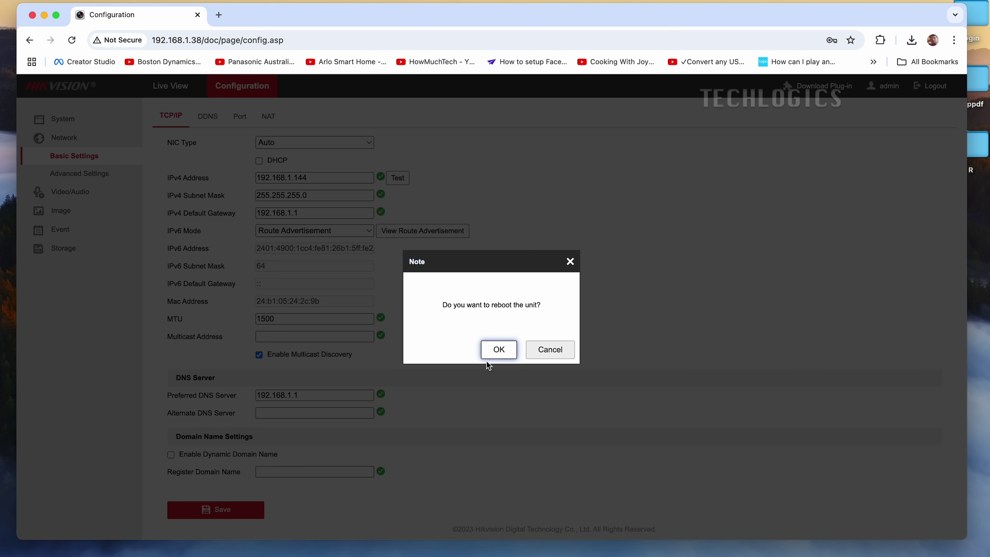
Confirm the reboot prompt so the camera restarts with its new static IP
click(489, 353)
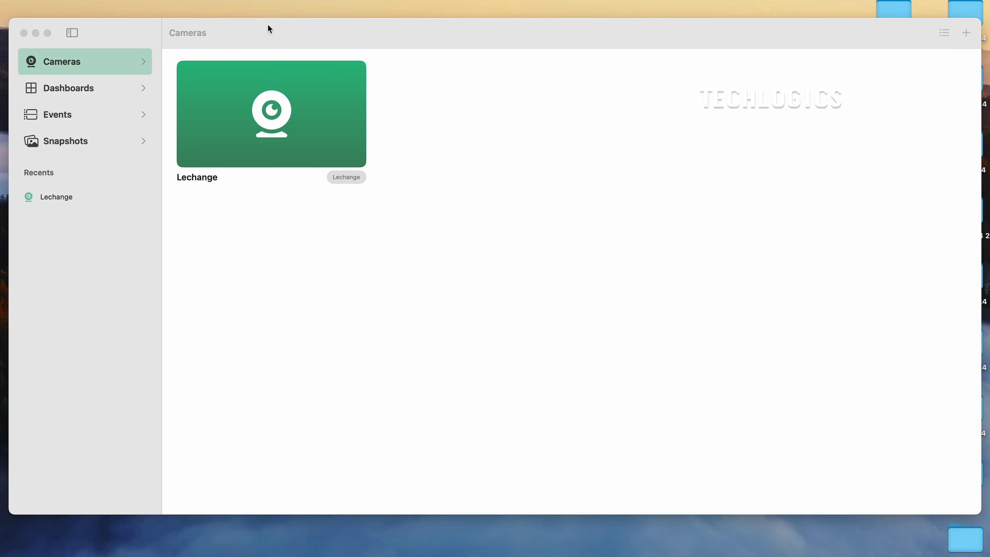
Add the discovered HIKVISION camera at 192.168.1.144, logging in as user onvif with its password
click(189, 39)
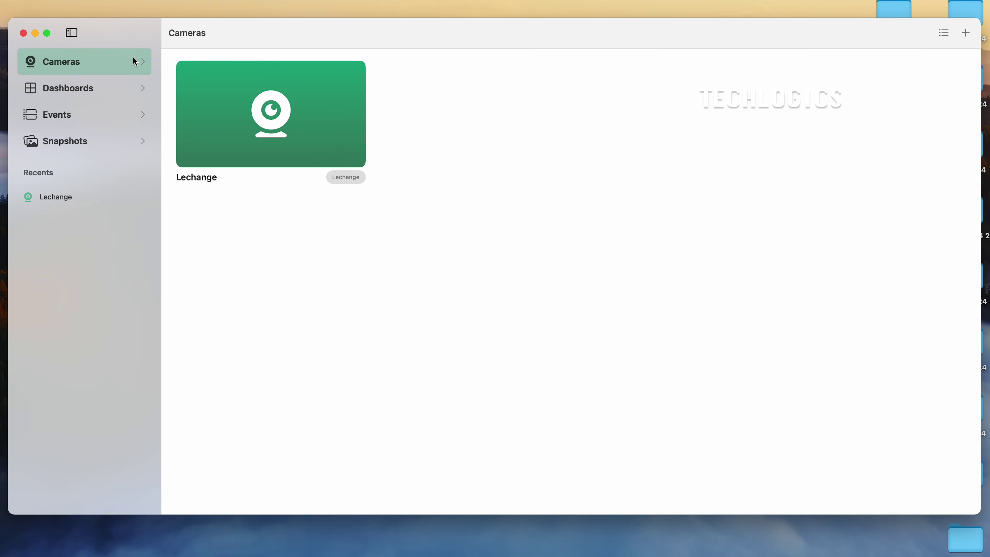
click(966, 32)
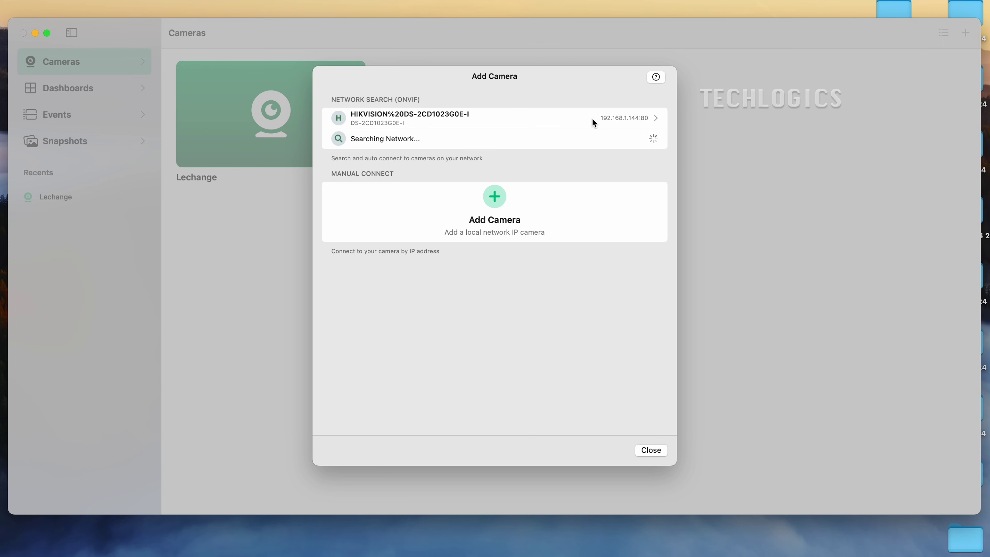
click(637, 117)
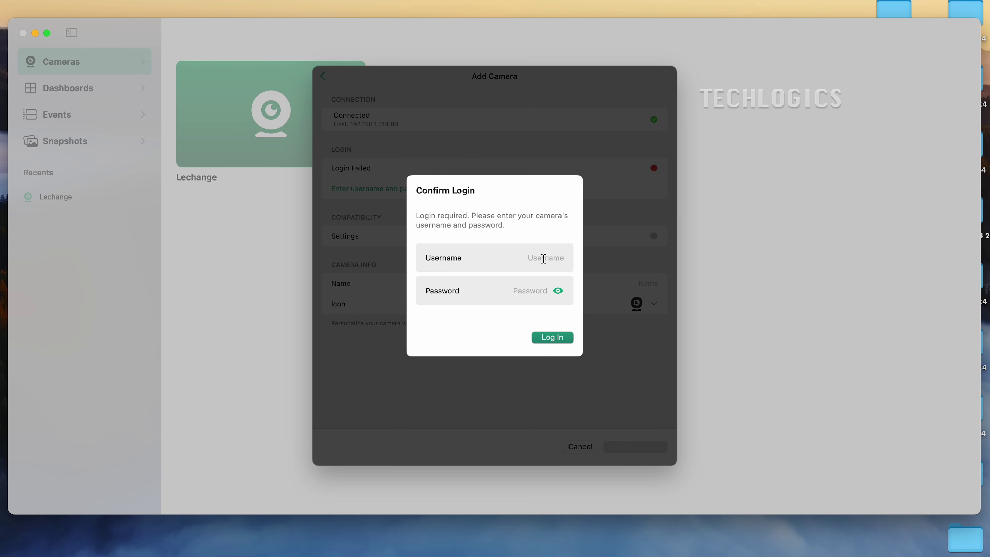
text(onvif)
key(Tab)
text(abcdefghijk)
click(541, 338)
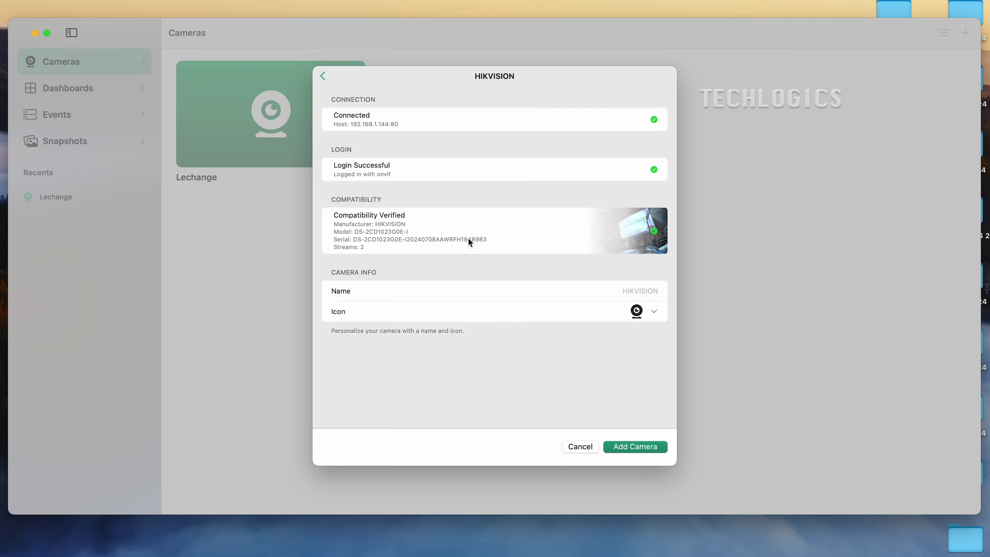
click(653, 446)
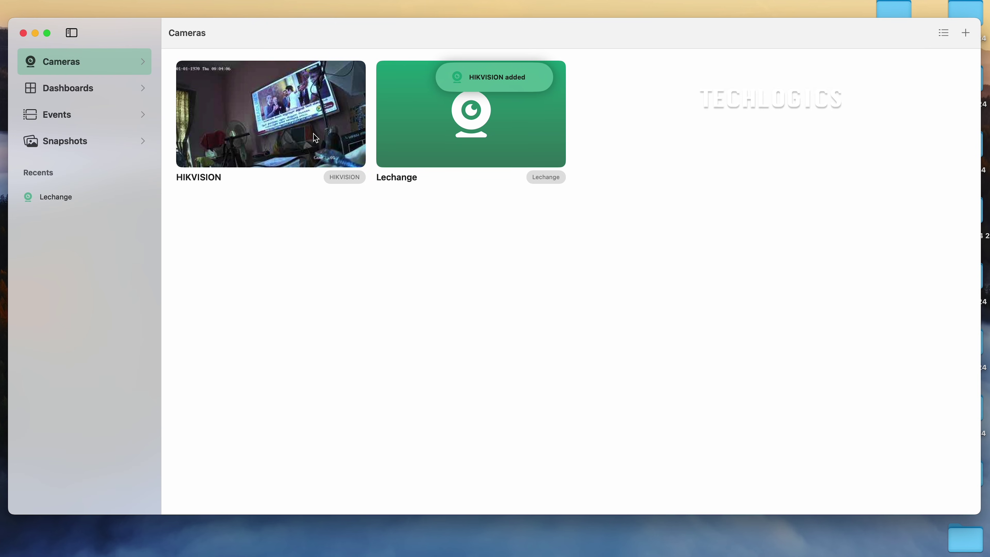
Open the HIKVISION camera's full live view, showing the Camera 01 feed
click(307, 98)
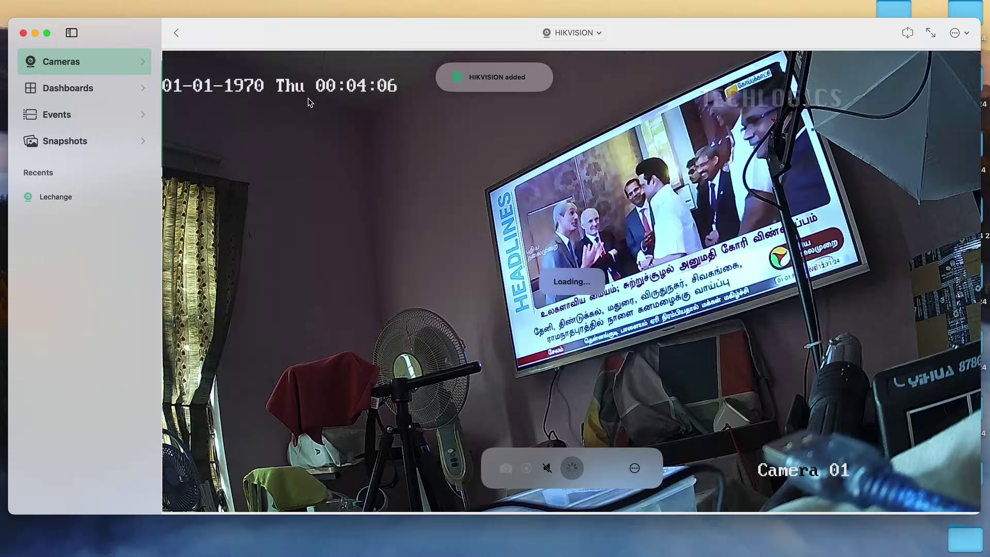